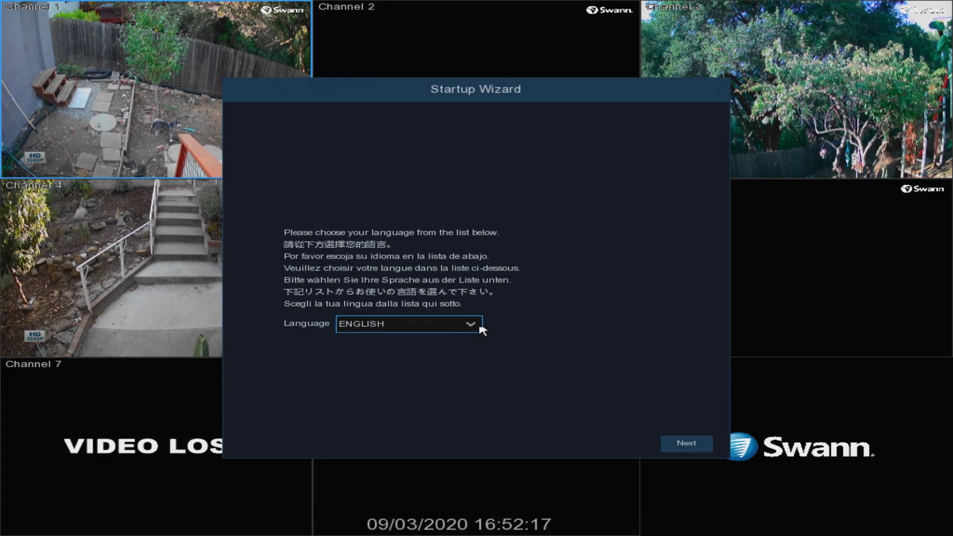
Keep ENGLISH as the Startup Wizard language and continue to the password setup
{"action": "left_click", "coordinate": [479, 326]}
{"action": "left_click", "coordinate": [475, 324]}
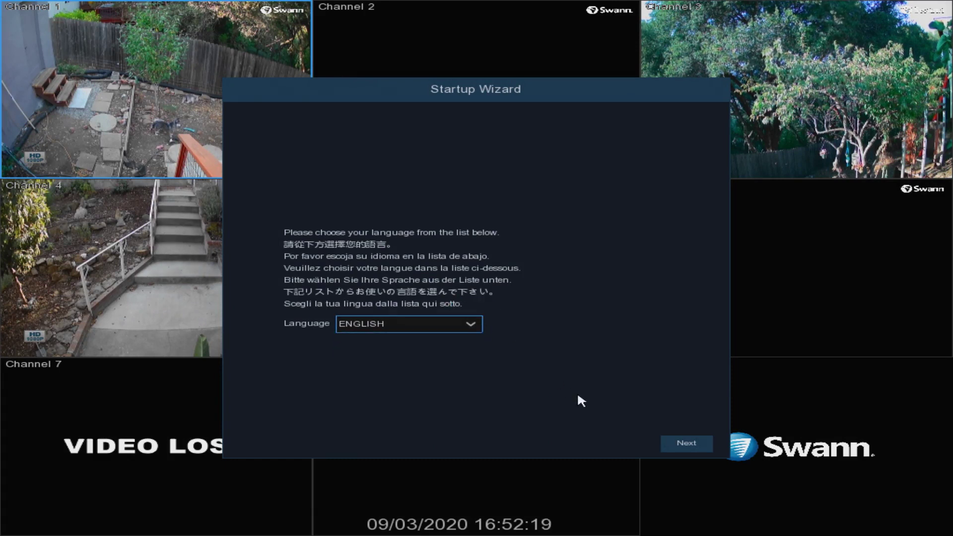
{"action": "left_click", "coordinate": [704, 446]}
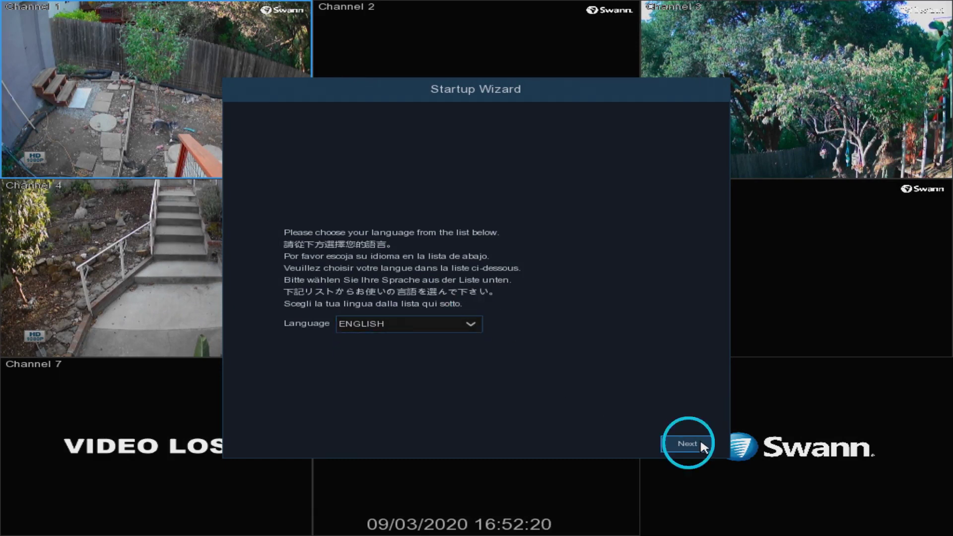
{"action": "left_click", "coordinate": [698, 441]}
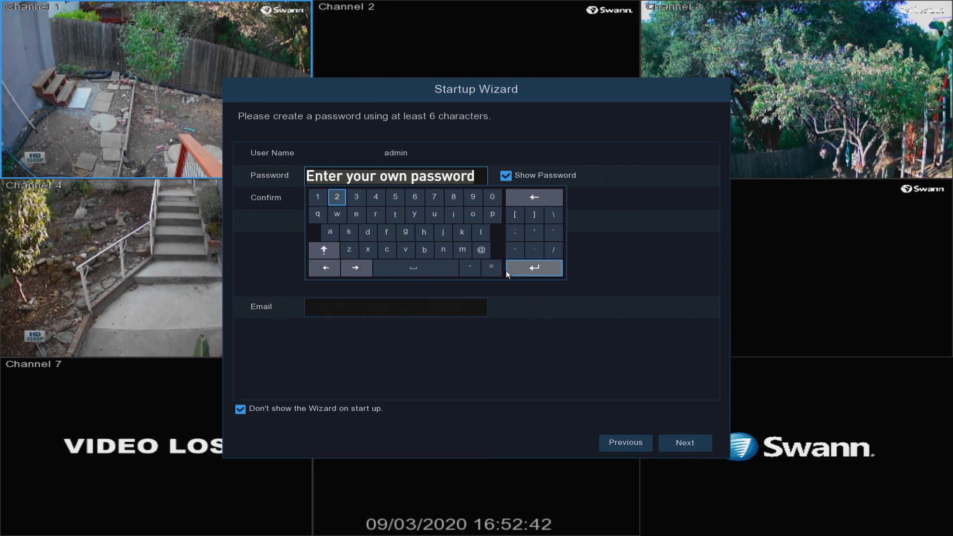
Enter the admin account password and repeat it in the confirmation field
{"action": "left_click", "coordinate": [521, 266]}
{"action": "left_click", "coordinate": [371, 200]}
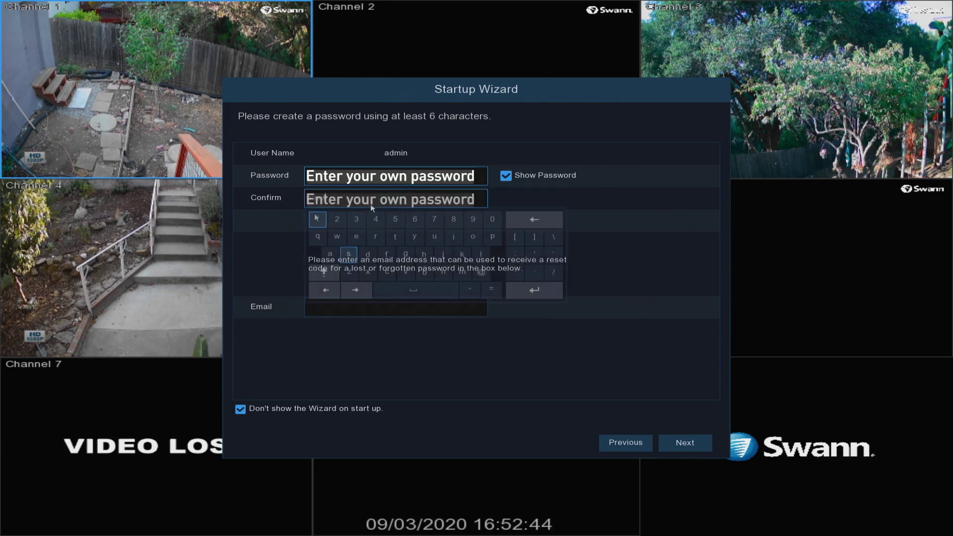
{"action": "left_click", "coordinate": [531, 290]}
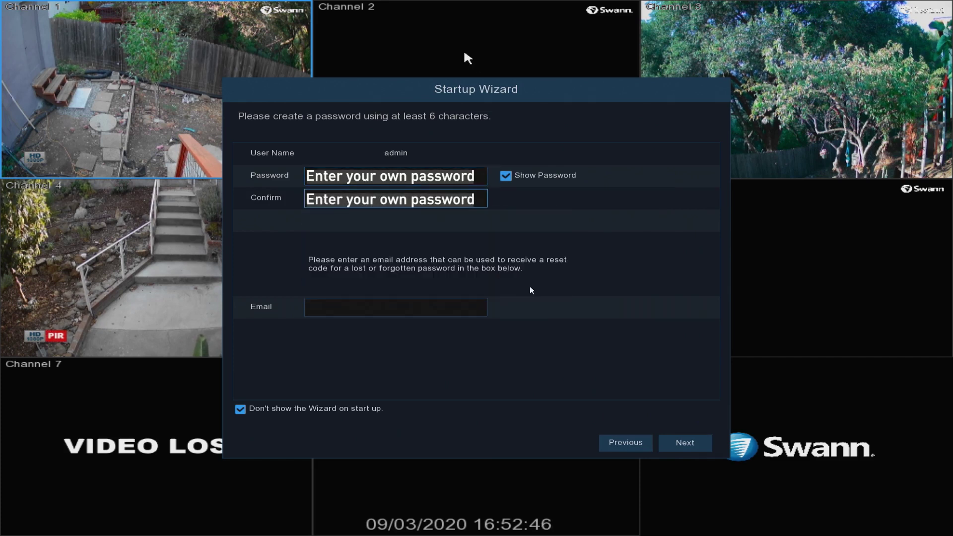
Enter the password-recovery e-mail address and continue to the general system configuration
{"action": "left_click", "coordinate": [426, 309]}
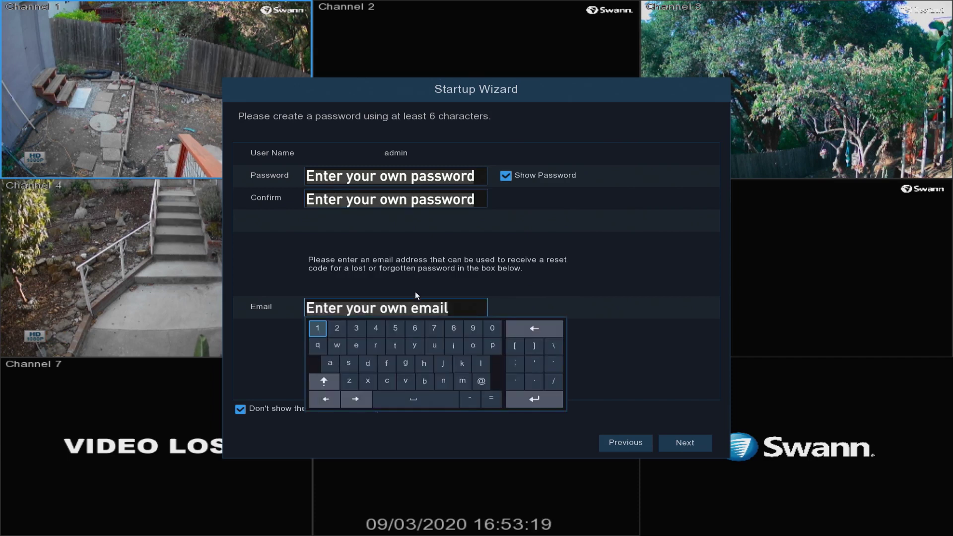
{"action": "left_click", "coordinate": [534, 399]}
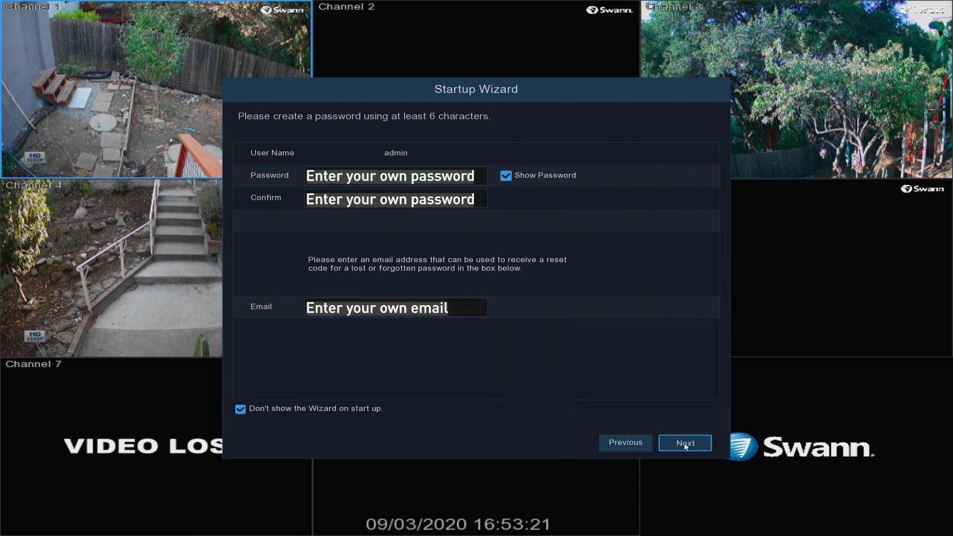
{"action": "left_click", "coordinate": [685, 442]}
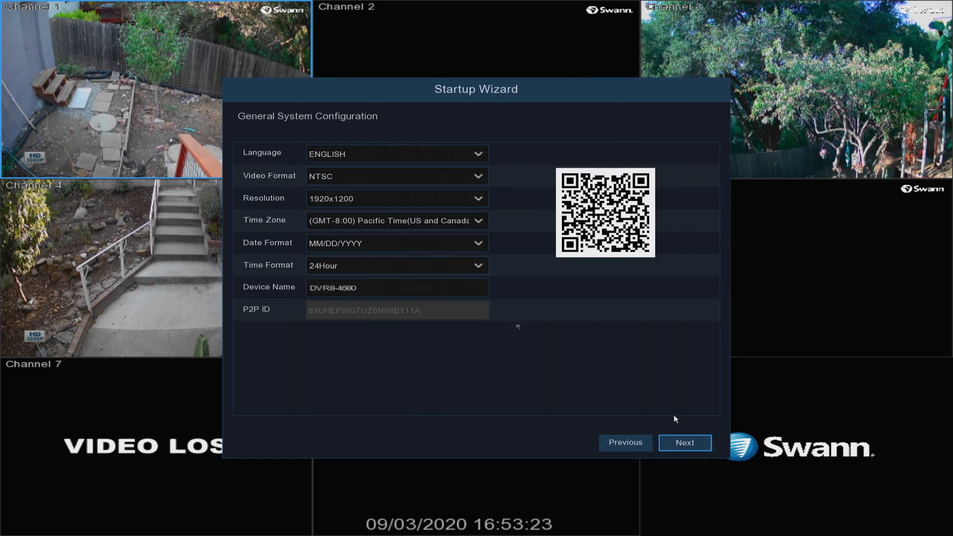
Keep the language ENGLISH and video format NTSC, and set the display resolution to 1080P(1920x1080)
{"action": "left_click", "coordinate": [471, 153]}
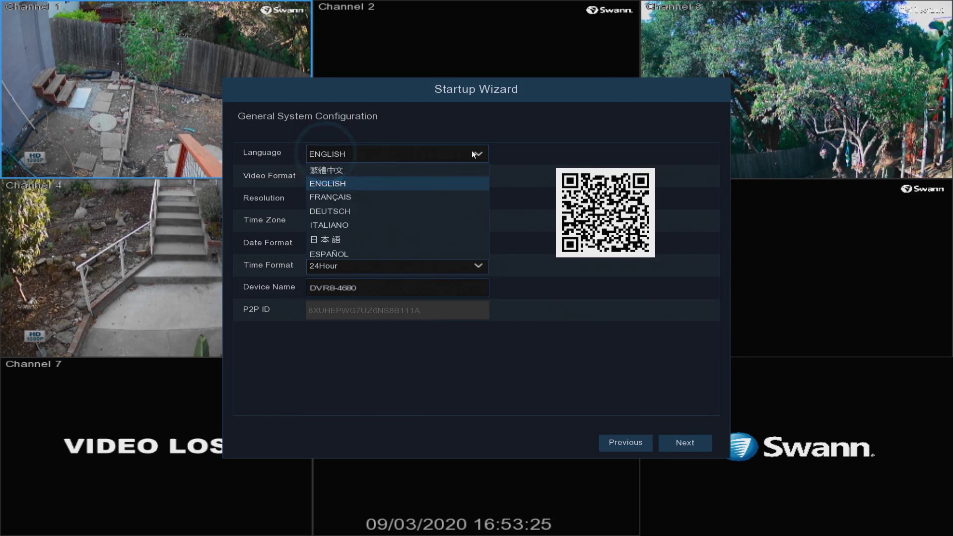
{"action": "left_click", "coordinate": [472, 154]}
{"action": "left_click", "coordinate": [457, 177]}
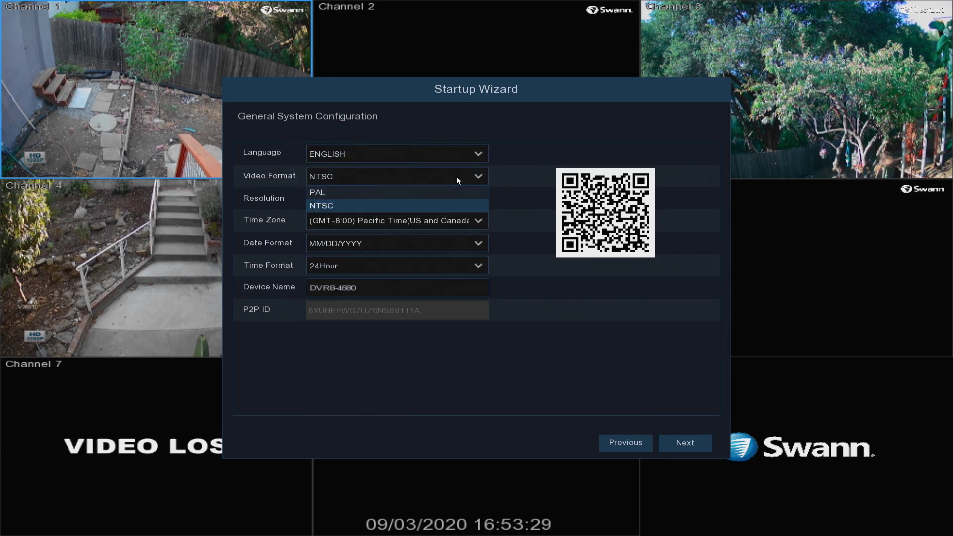
{"action": "left_click", "coordinate": [454, 205]}
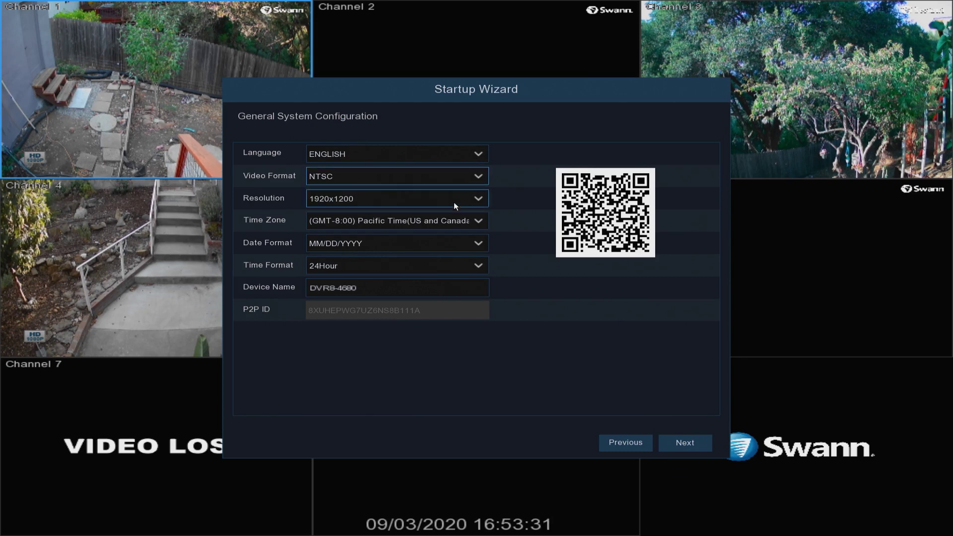
{"action": "left_click", "coordinate": [454, 204]}
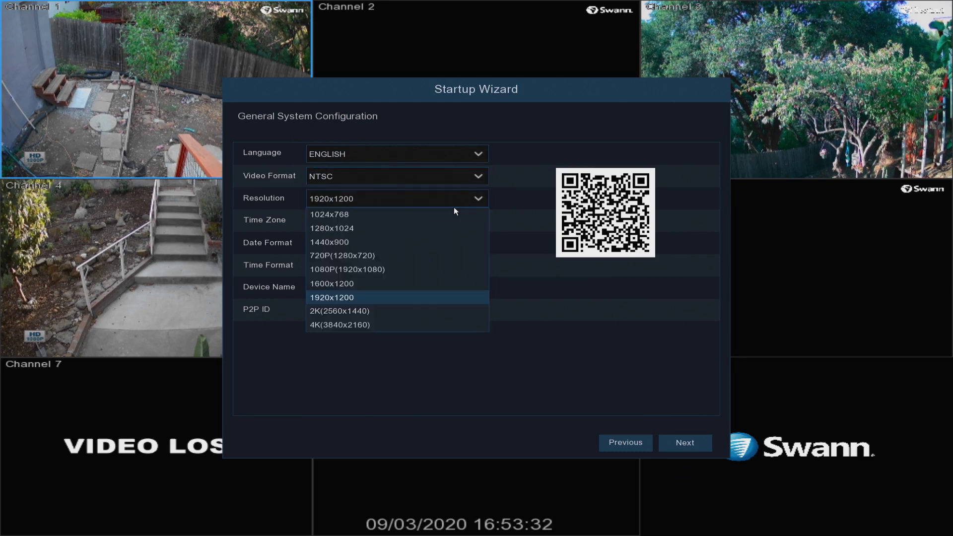
{"action": "left_click", "coordinate": [415, 278]}
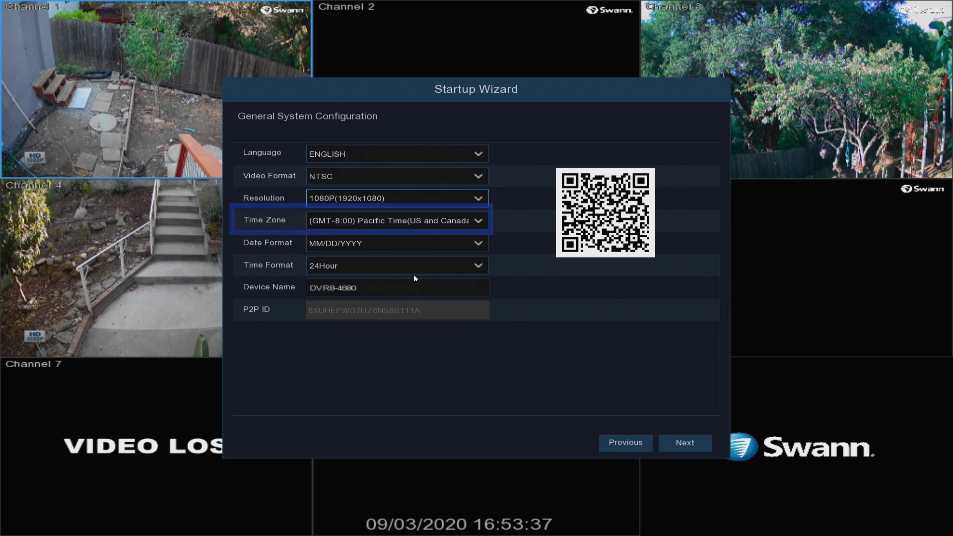
Keep the MM/DD/YYYY date format, 24Hour time format and device name DVR8-4680, and continue to the email configuration
{"action": "left_click", "coordinate": [422, 243]}
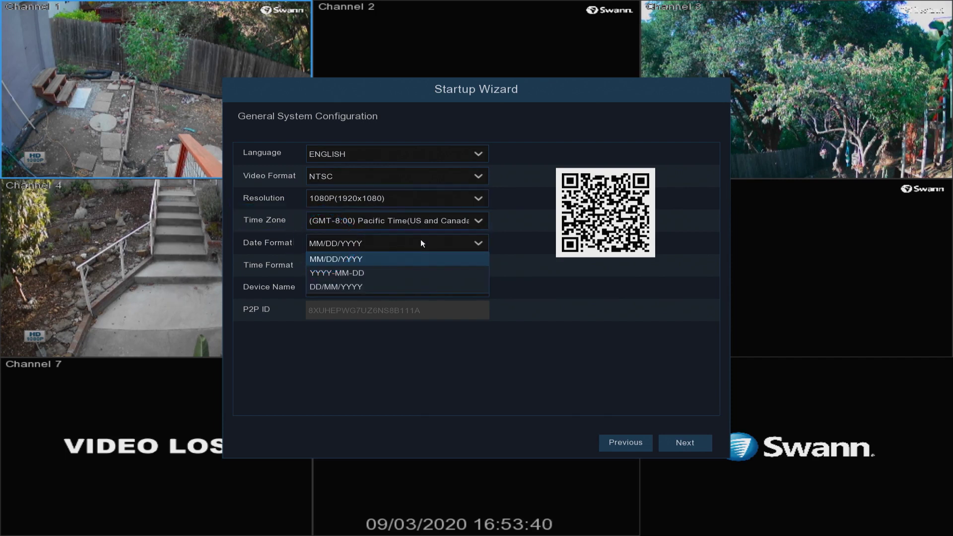
{"action": "left_click", "coordinate": [421, 243]}
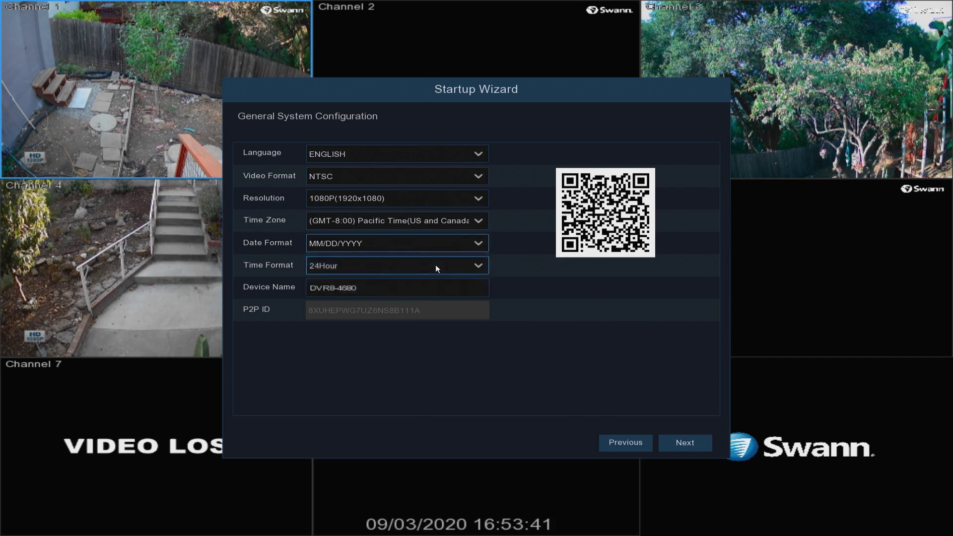
{"action": "left_click", "coordinate": [436, 266]}
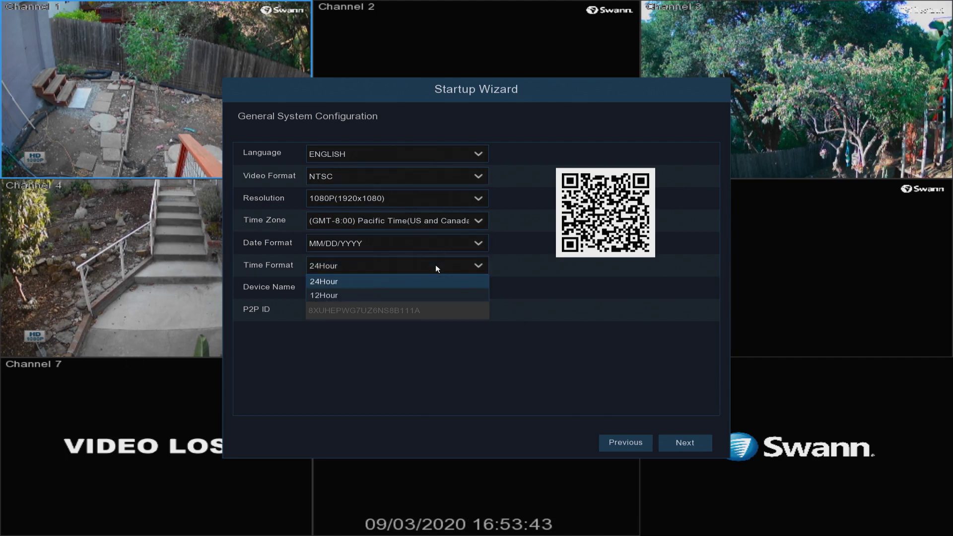
{"action": "left_click", "coordinate": [436, 264]}
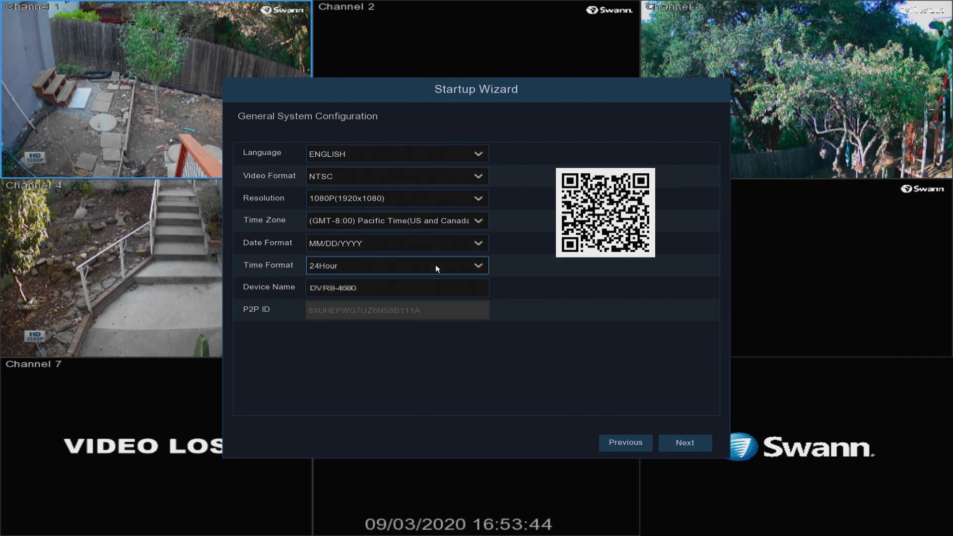
{"action": "left_click", "coordinate": [426, 294]}
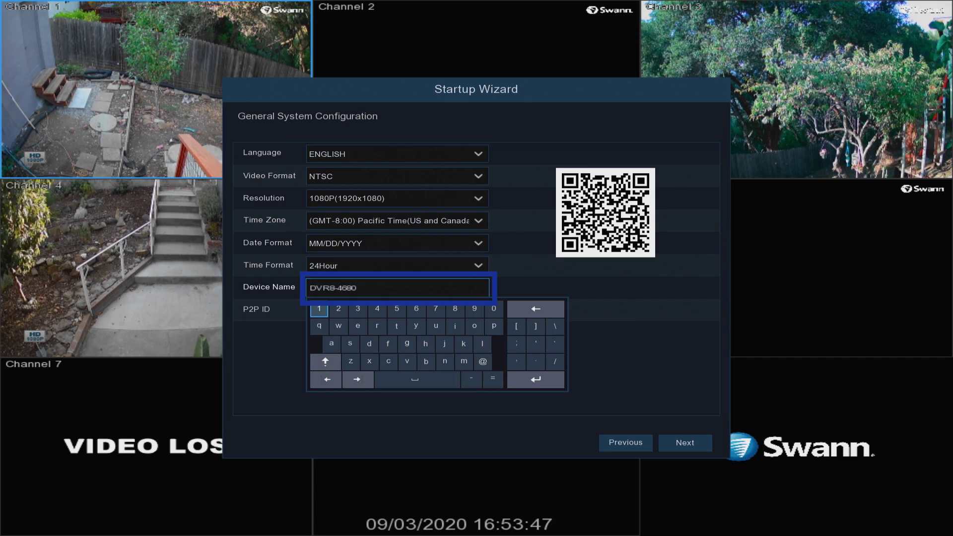
{"action": "key", "text": "Return"}
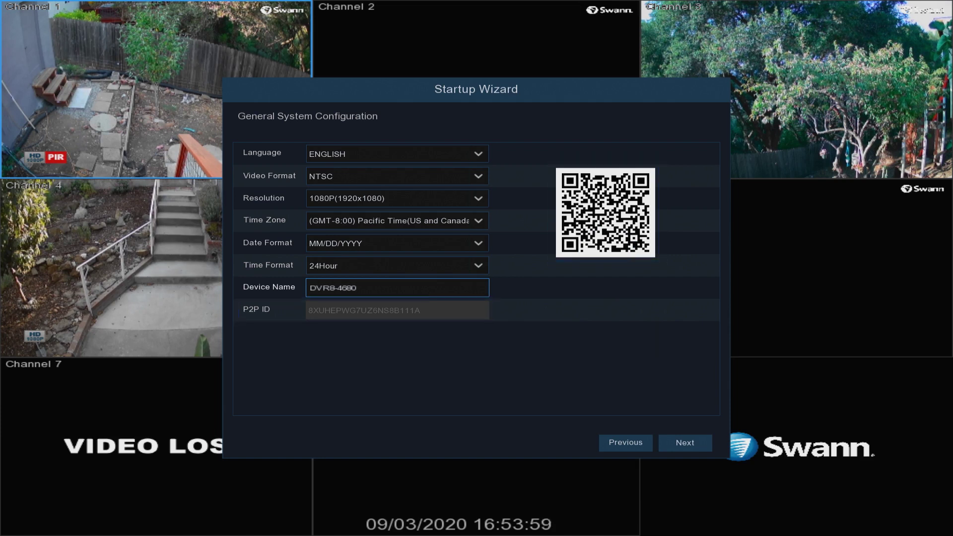
{"action": "left_click", "coordinate": [686, 443]}
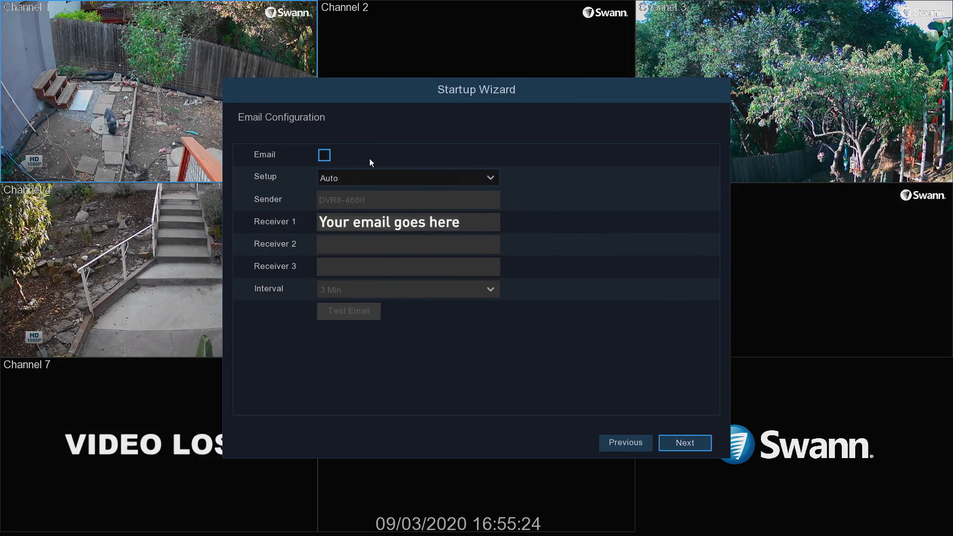
Enable email alerts with Auto setup and keep the sending interval at 3 Min
{"action": "left_click", "coordinate": [324, 156]}
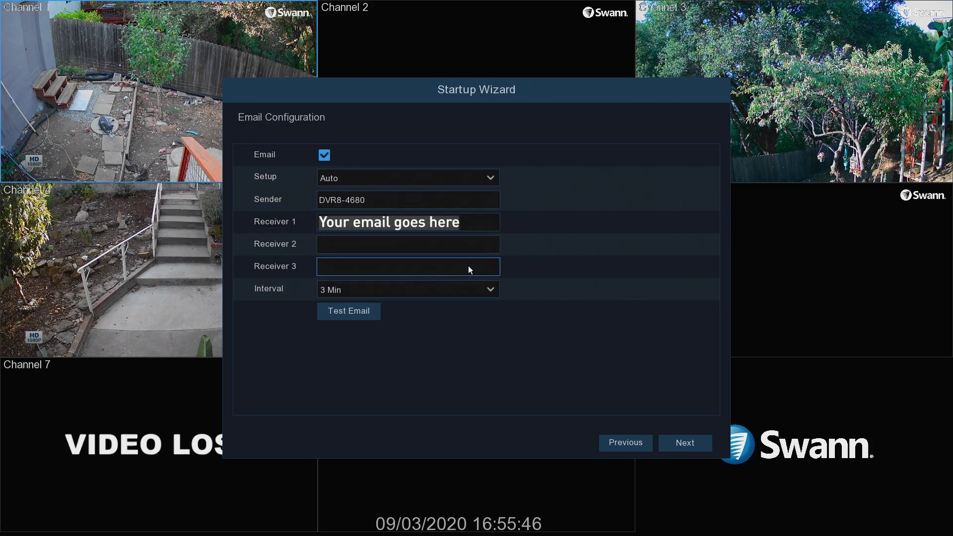
{"action": "left_click", "coordinate": [466, 291]}
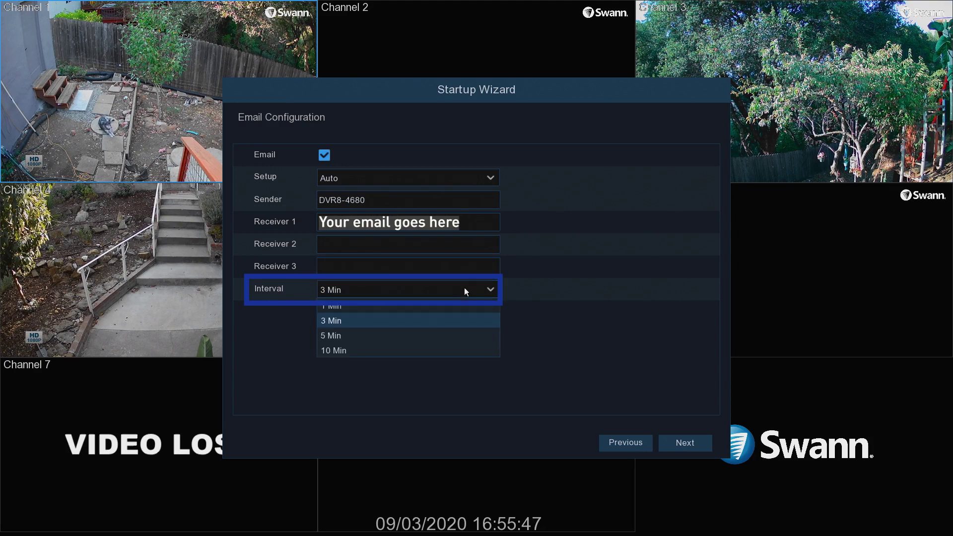
{"action": "left_click", "coordinate": [465, 291]}
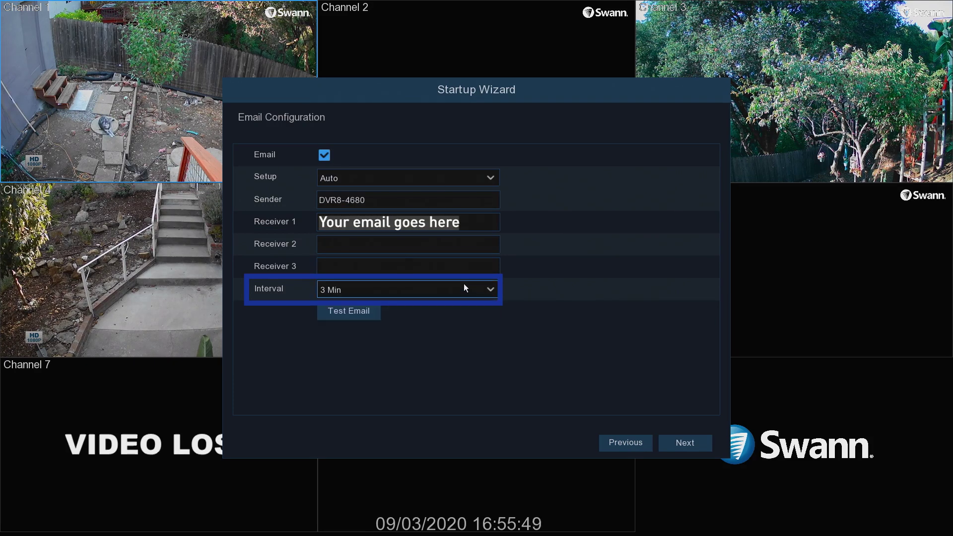
Send a test email from the recorder, acknowledge the result, and open the message in the Gmail inbox
{"action": "left_click", "coordinate": [357, 313]}
{"action": "left_click", "coordinate": [443, 327]}
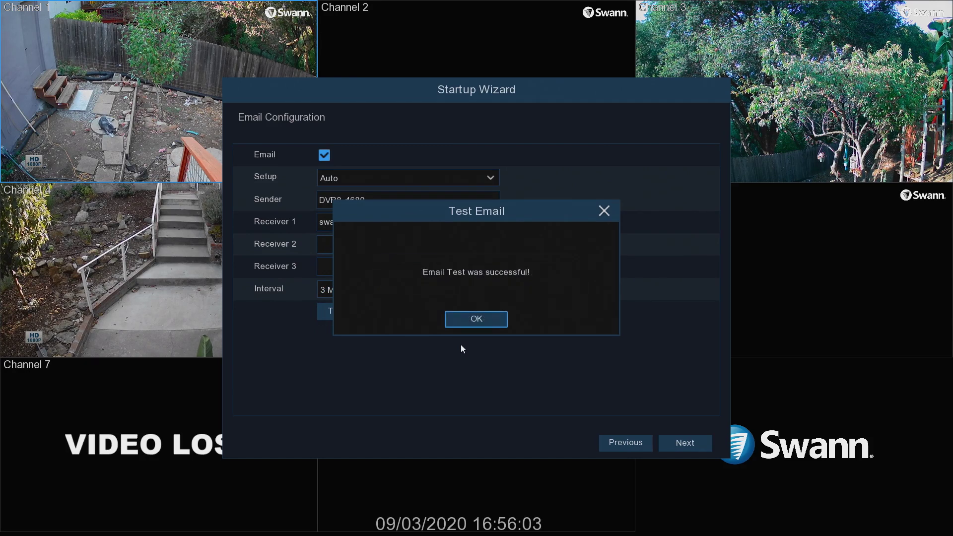
{"action": "left_click", "coordinate": [492, 321]}
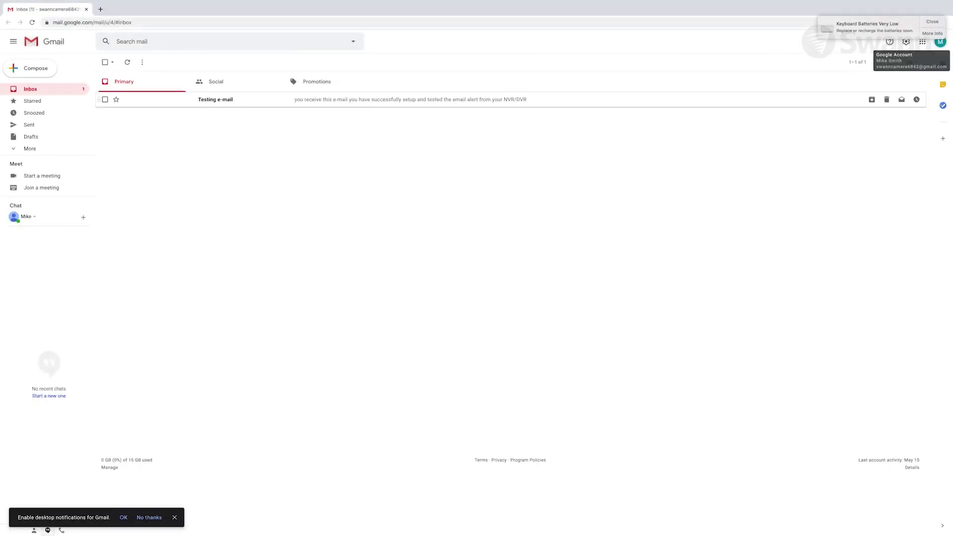
{"action": "left_click", "coordinate": [238, 100]}
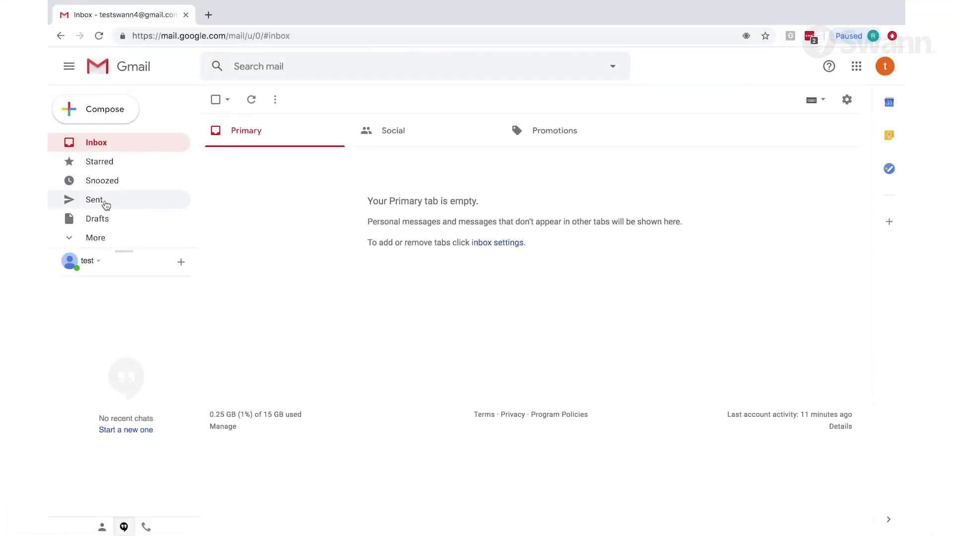
Open the Testing e-mail message in Gmail's Spam folder and mark it as not spam
{"action": "left_click", "coordinate": [95, 238]}
{"action": "scroll", "coordinate": [133, 227], "scroll_direction": "down", "scroll_amount": 3}
{"action": "left_click", "coordinate": [96, 245]}
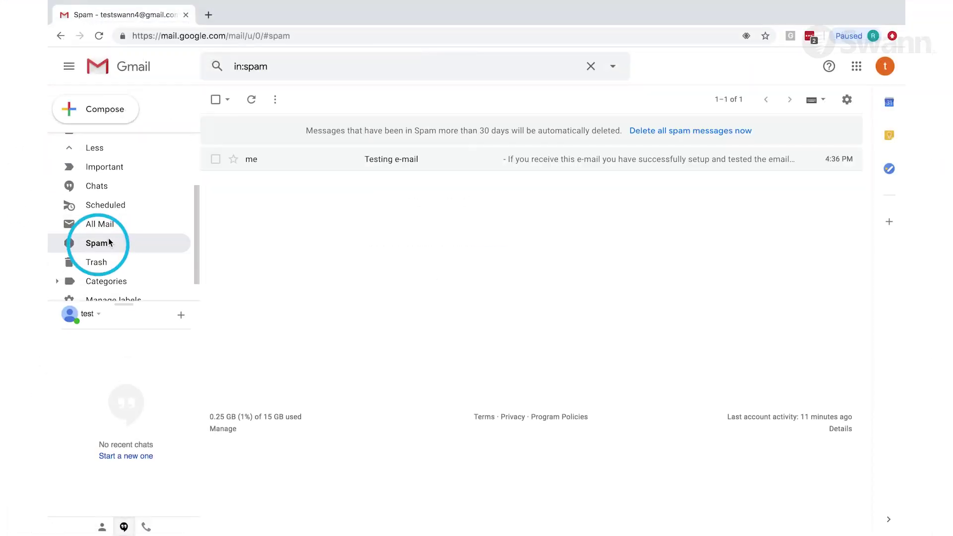
{"action": "left_click", "coordinate": [459, 158]}
{"action": "left_click", "coordinate": [322, 233]}
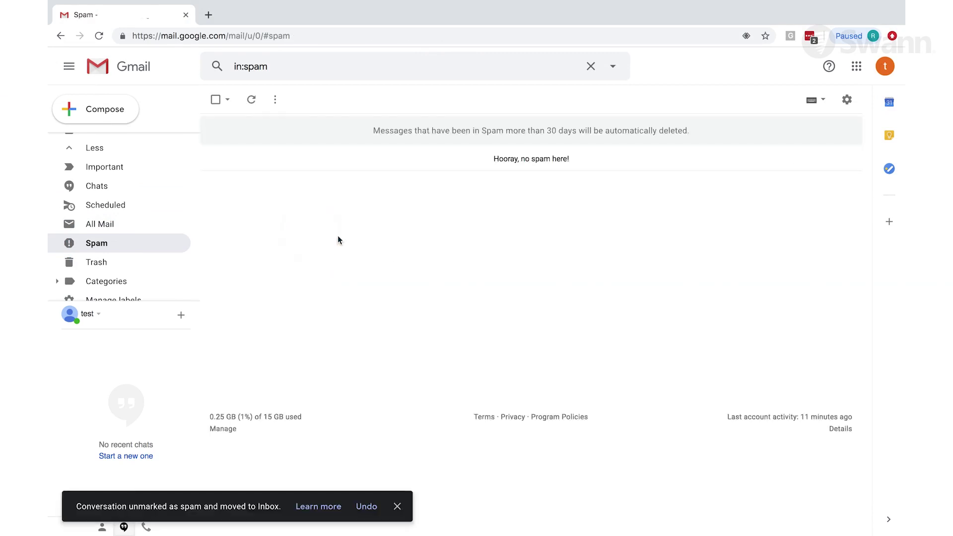
Return to the Gmail inbox and open the restored Testing e-mail message
{"action": "scroll", "coordinate": [96, 139], "scroll_direction": "up", "scroll_amount": 3}
{"action": "left_click", "coordinate": [110, 144]}
{"action": "left_click", "coordinate": [394, 158]}
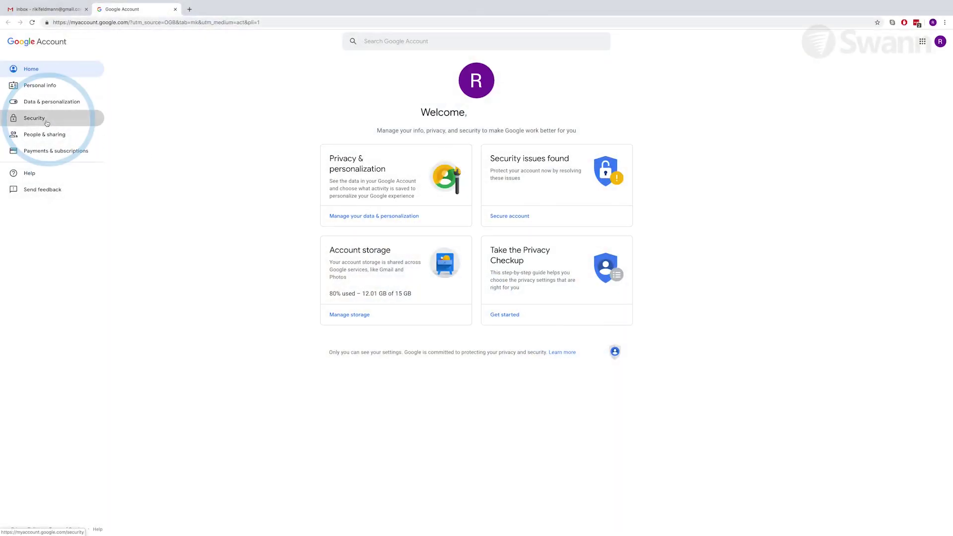
In the Google Account security settings, turn on less secure app access
{"action": "scroll", "coordinate": [257, 164], "scroll_direction": "down", "scroll_amount": 9}
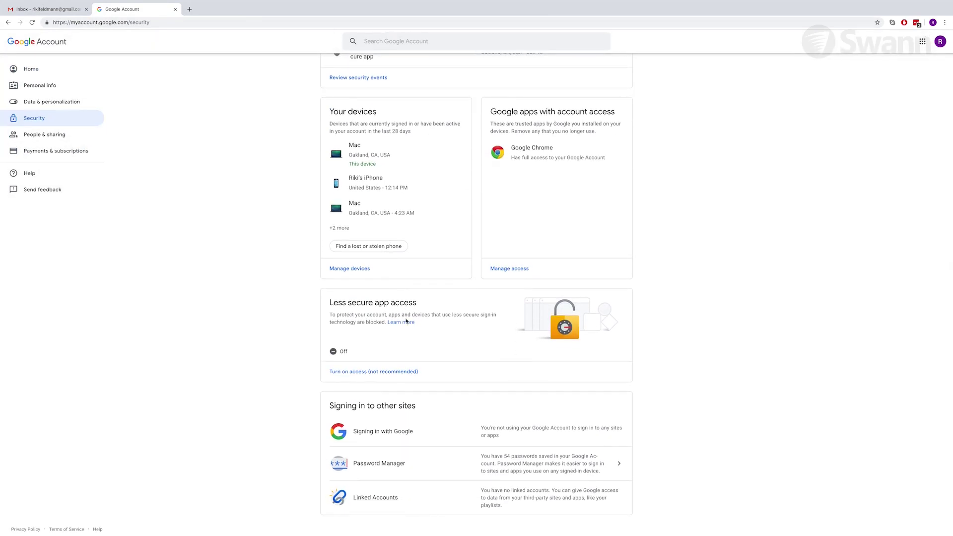
{"action": "left_click", "coordinate": [395, 373]}
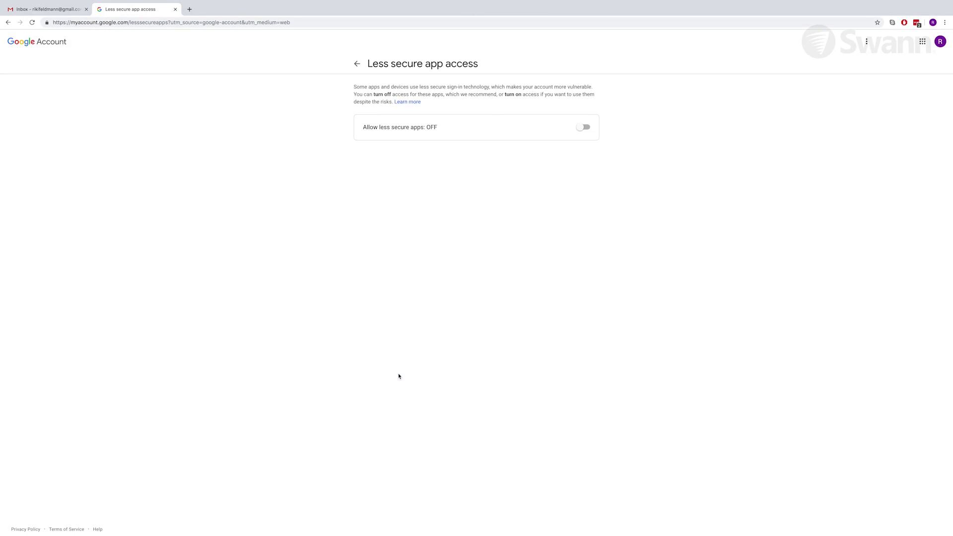
{"action": "left_click", "coordinate": [584, 128]}
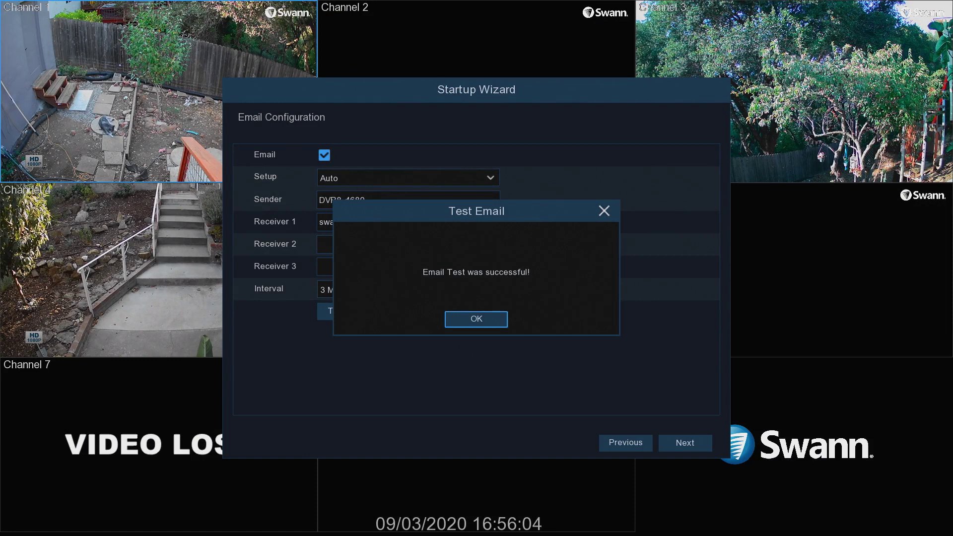
Back in the Startup Wizard, close the email test, update the time from pool.ntp.org, and continue to the DST configuration
{"action": "left_click", "coordinate": [477, 321]}
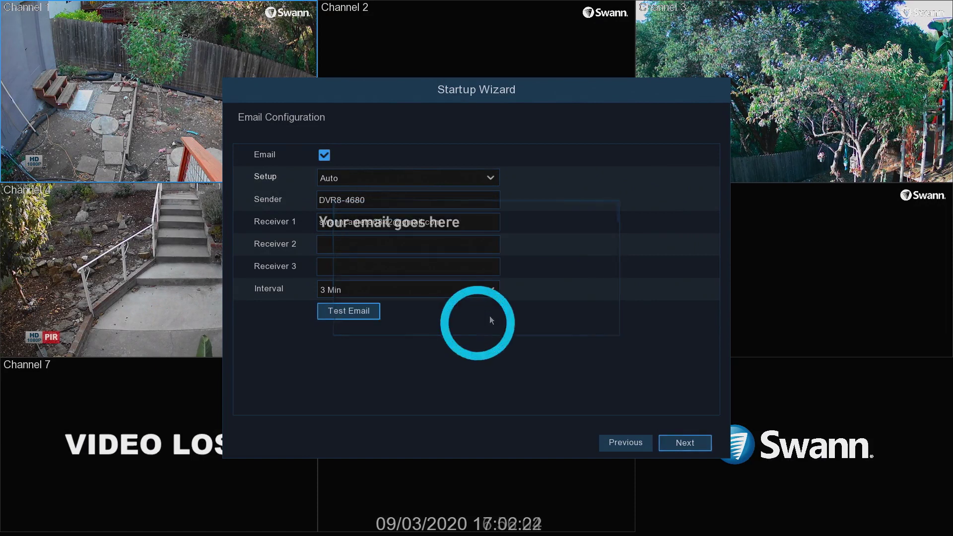
{"action": "left_click", "coordinate": [690, 439]}
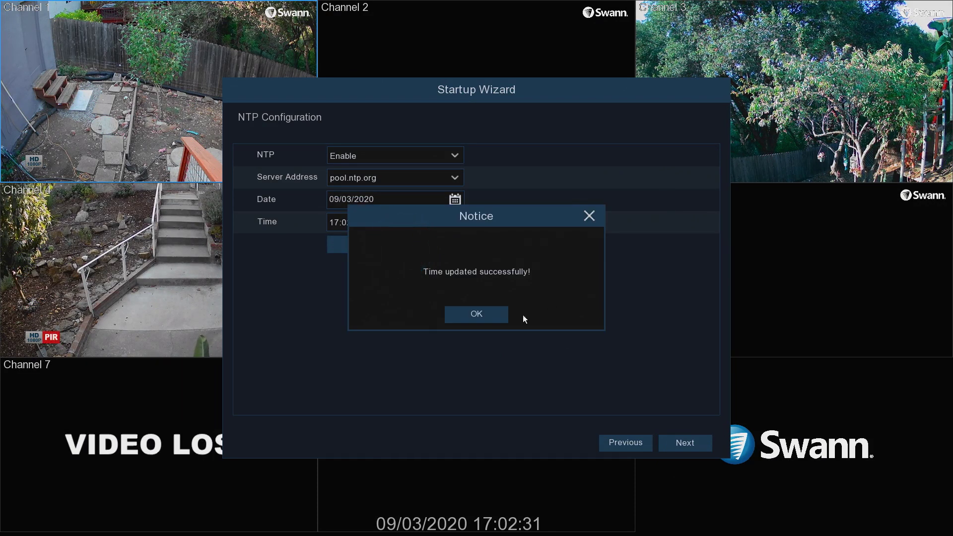
{"action": "left_click", "coordinate": [496, 320]}
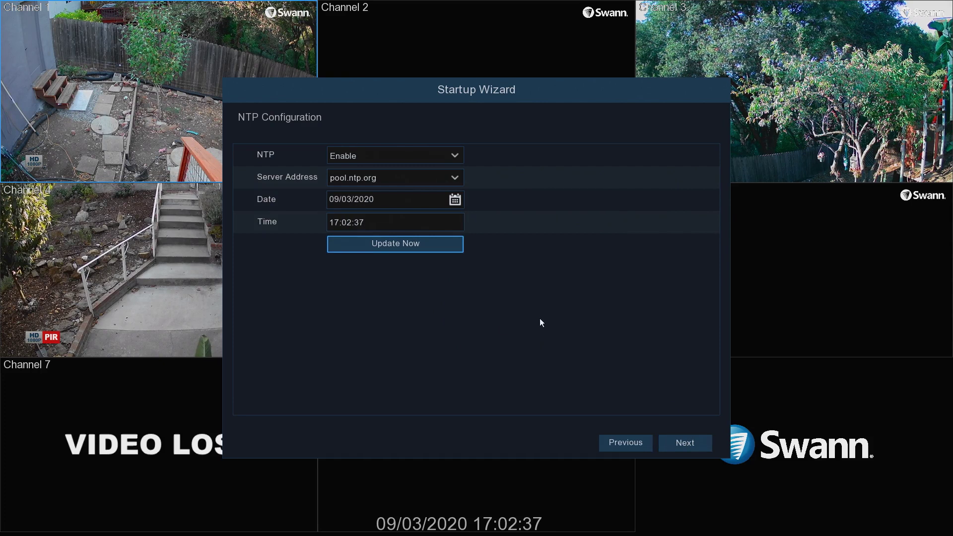
{"action": "left_click", "coordinate": [684, 441]}
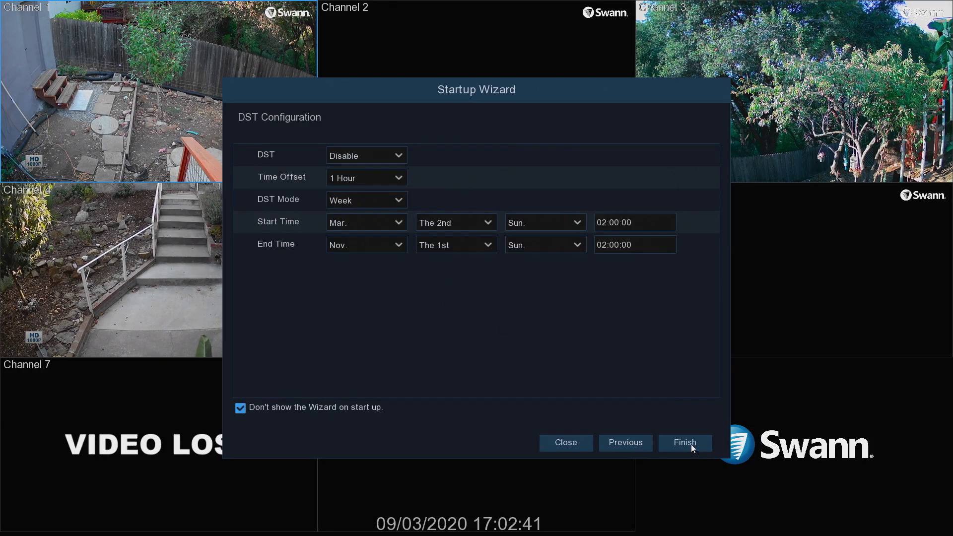
Enable daylight saving time with the 1 Hour offset, and finish the wizard, saving the settings
{"action": "left_click", "coordinate": [385, 157]}
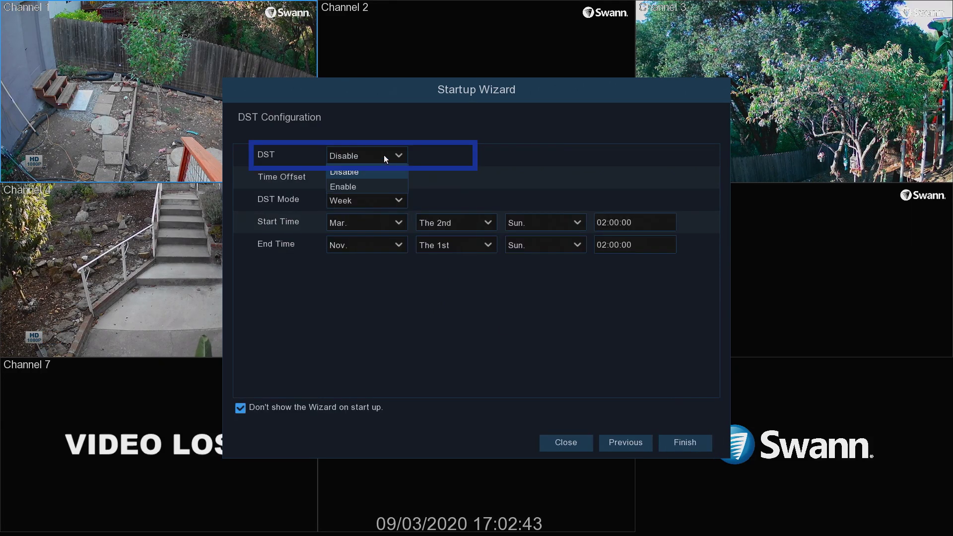
{"action": "left_click", "coordinate": [383, 183]}
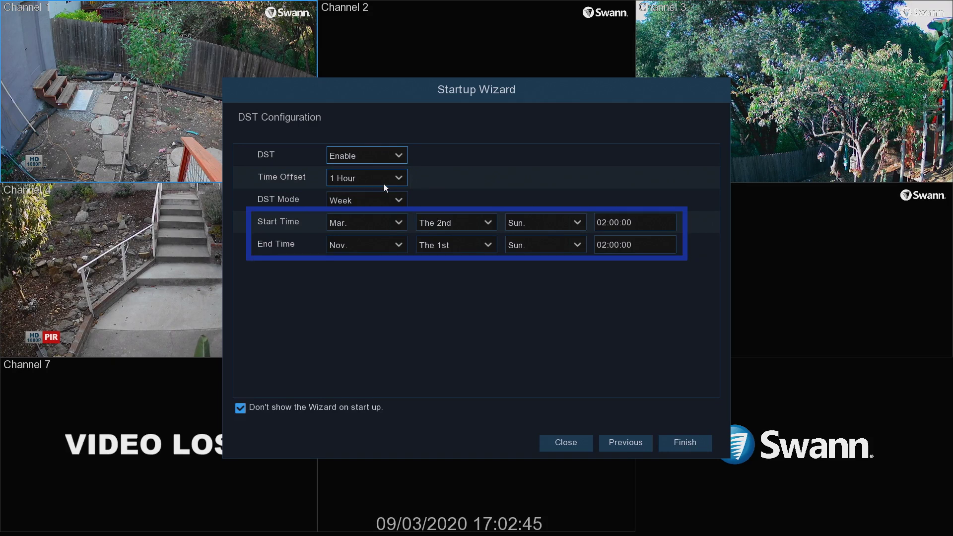
{"action": "left_click", "coordinate": [681, 444]}
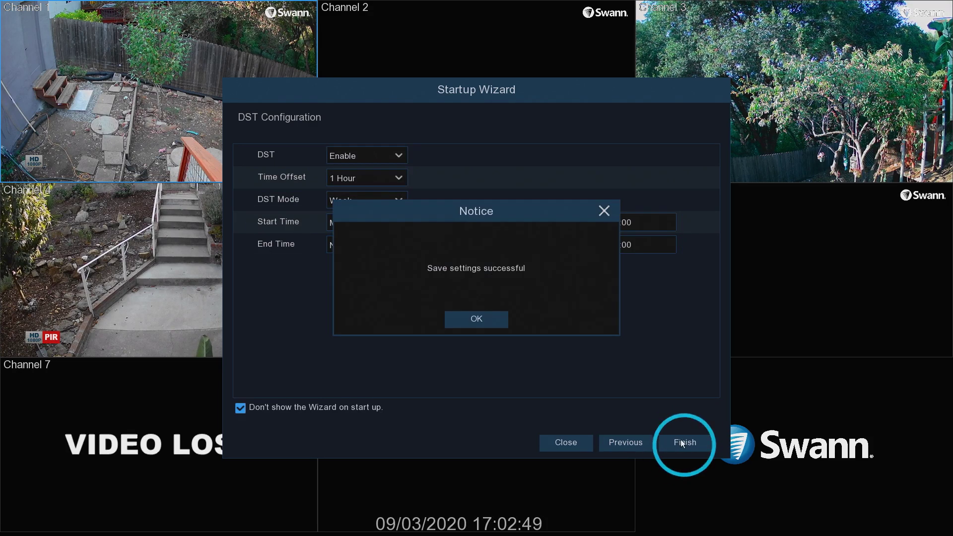
{"action": "left_click", "coordinate": [471, 320]}
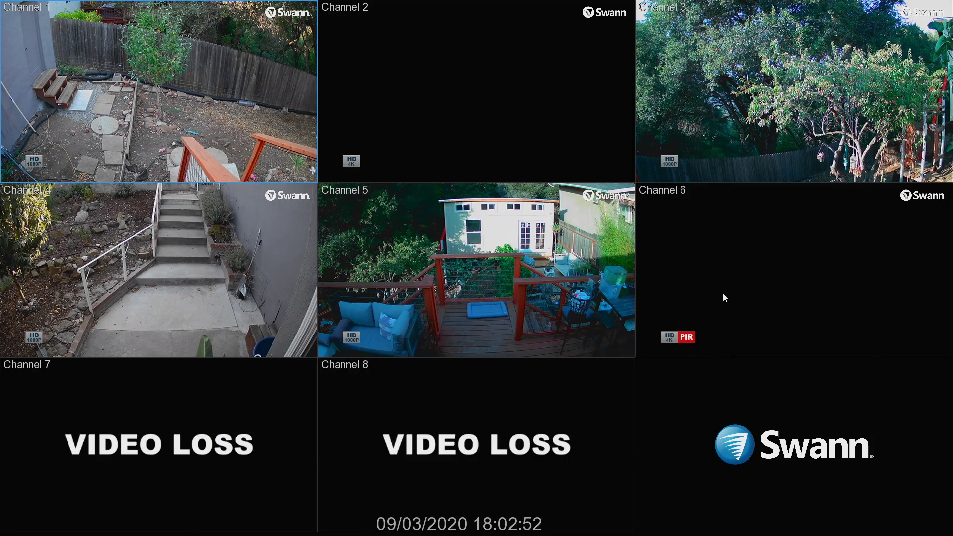